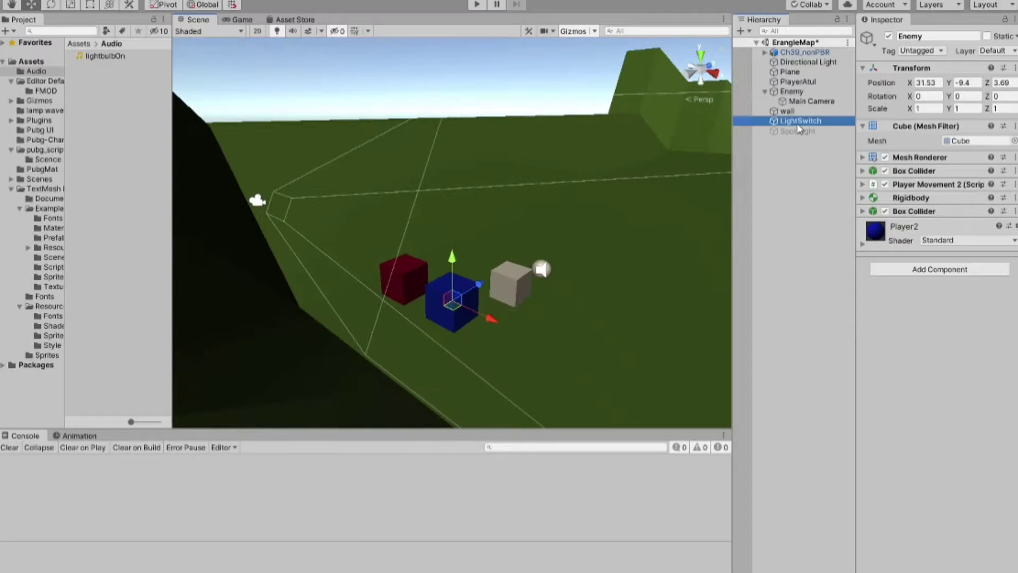
# Inspect LightSwitch's trigger script and audio source, then bring TriggerEvent.cs up in Visual Studio
pyautogui.click(801, 112)
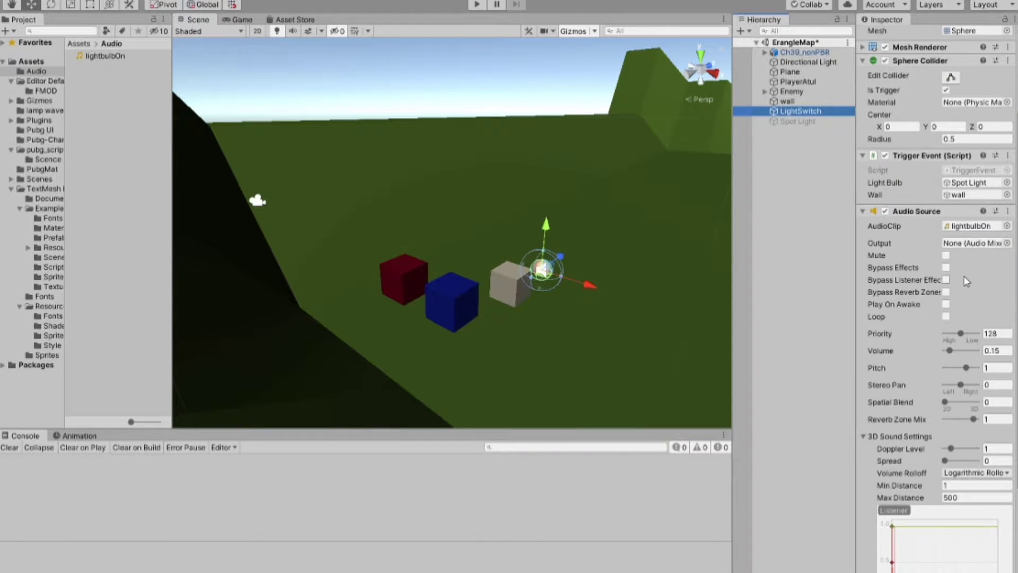
pyautogui.click(256, 535)
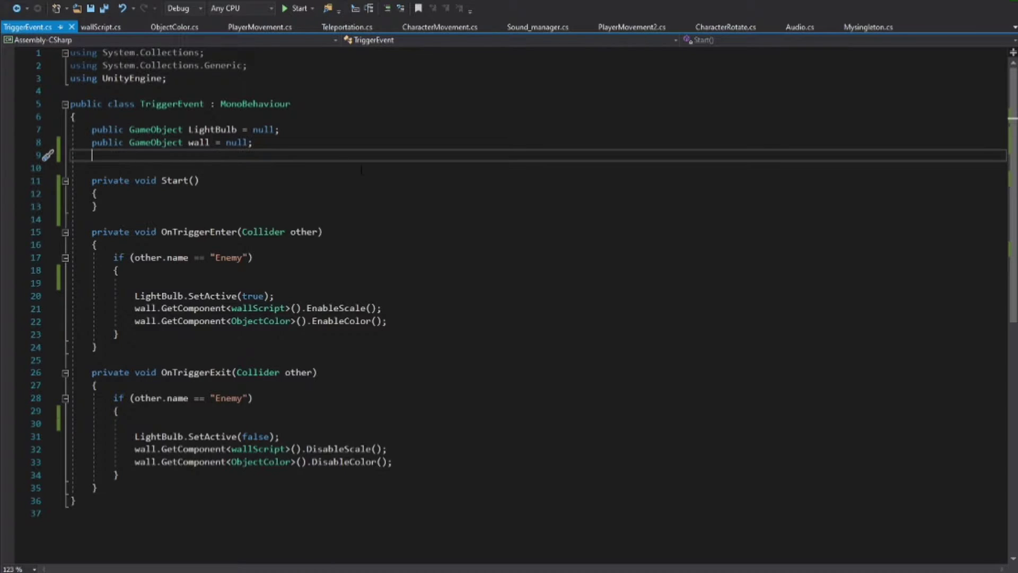
# Add lightBulbOn AudioClip and AudioSource fields, call PlayOneShot(lightBulbOn) on enter and Stop on exit
pyautogui.write('publicAudio')
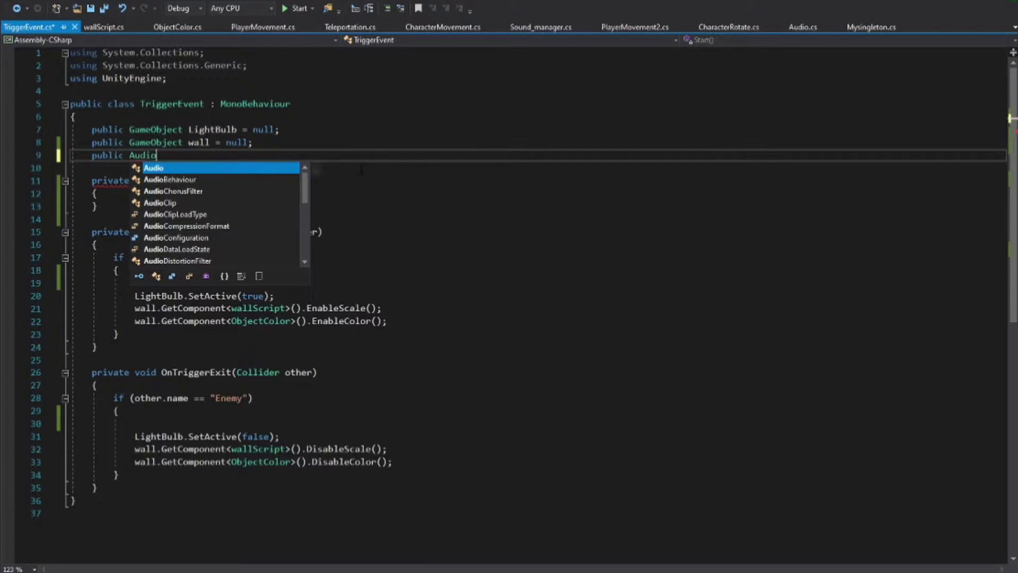
pyautogui.write('Clip lightBu')
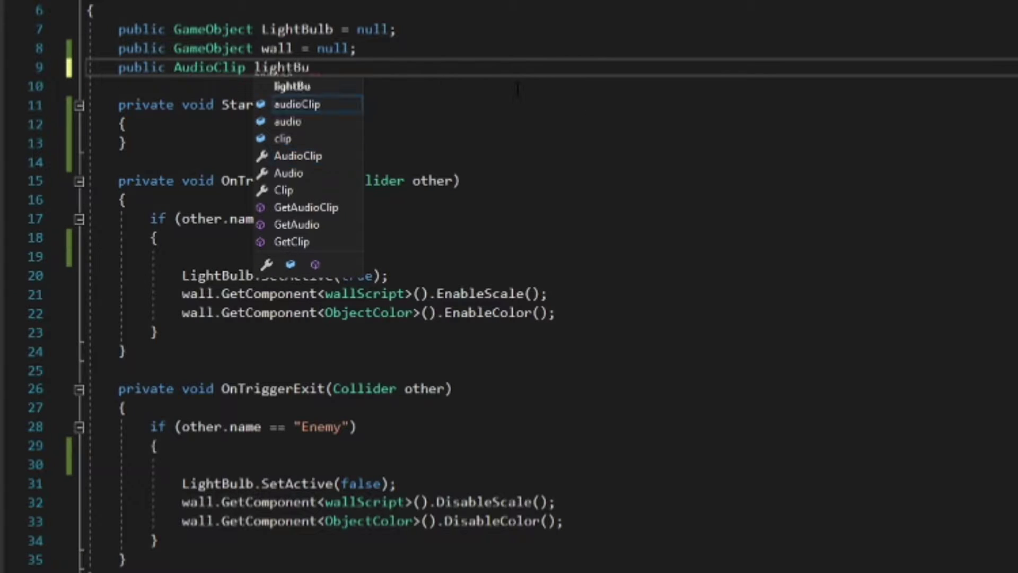
pyautogui.write('lbOn = null;')
pyautogui.press('Return')
pyautogui.write('py')
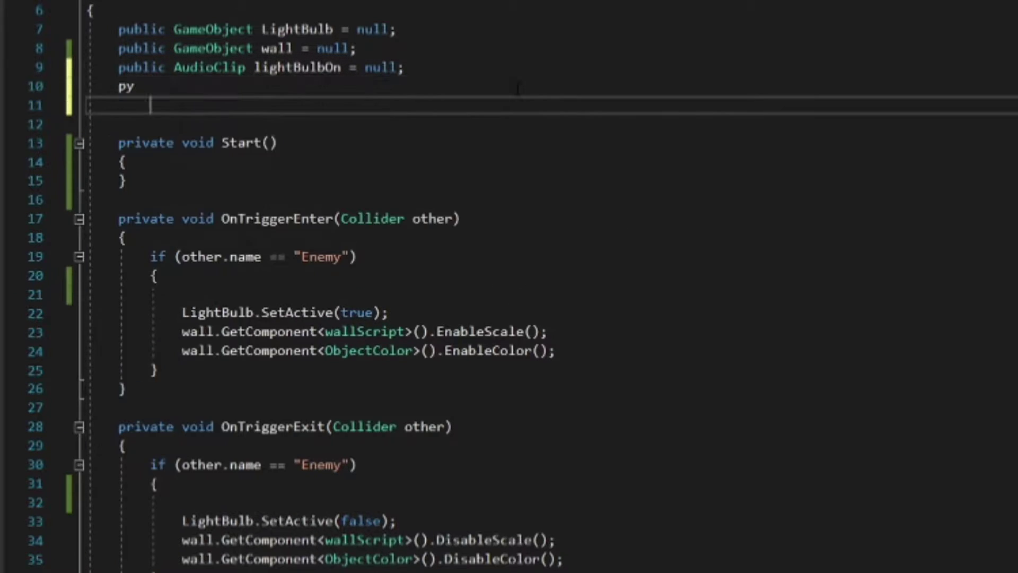
pyautogui.write('udioSource audioData = null')
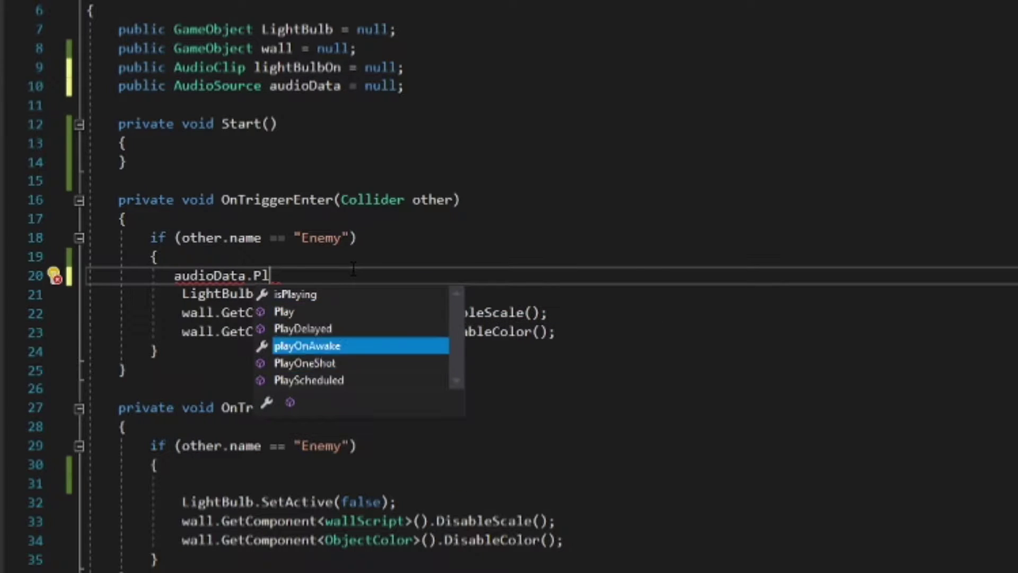
pyautogui.write('(lightBulbOn)')
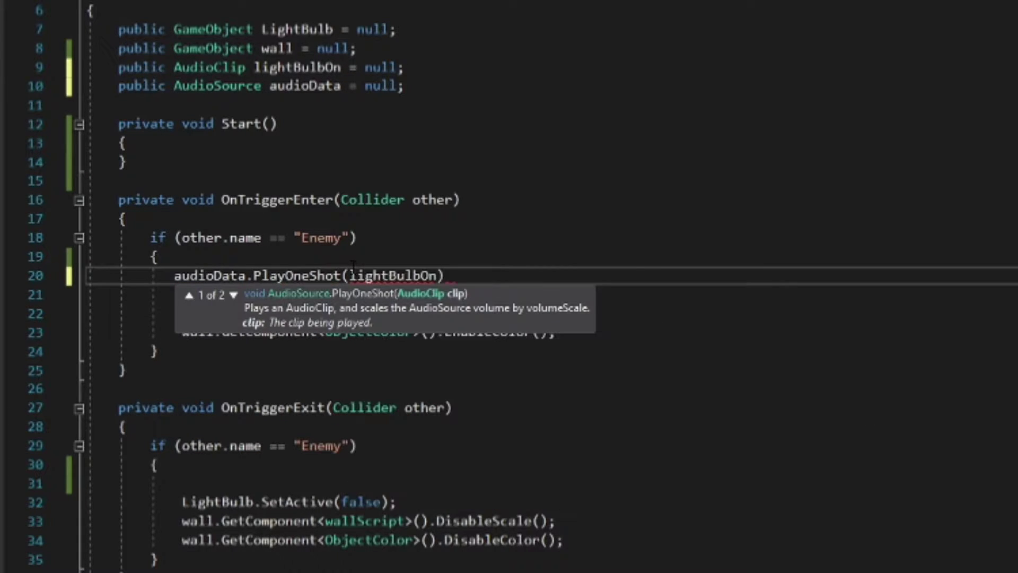
pyautogui.write(';')
pyautogui.press('Down')
pyautogui.press('Down')
pyautogui.press('Down')
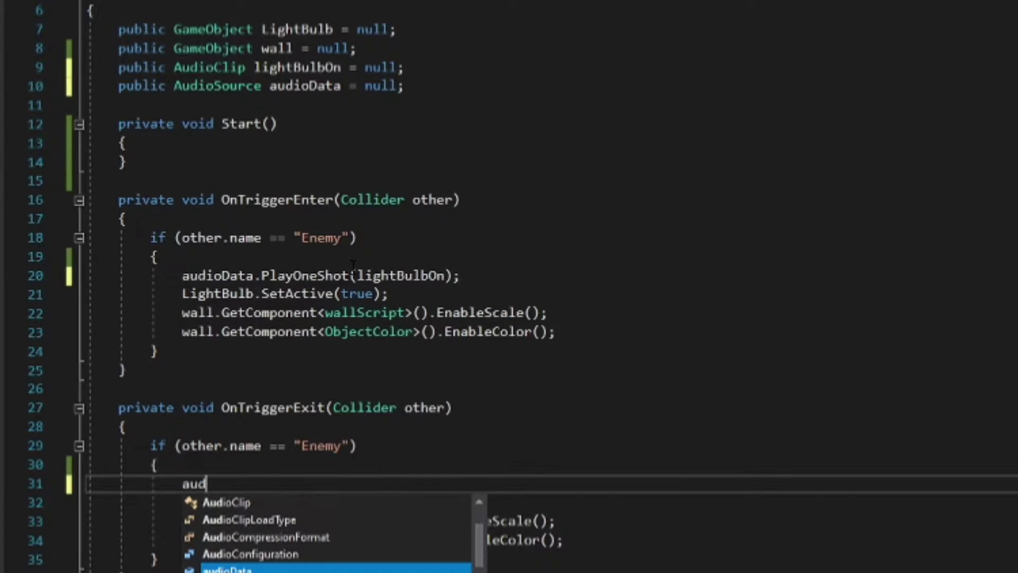
pyautogui.write(';')
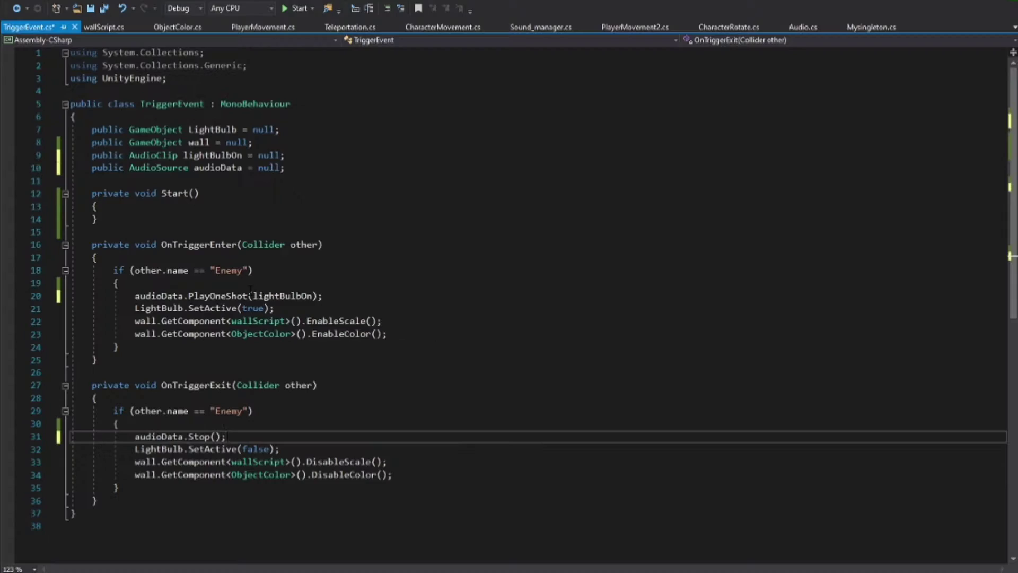
# Assign LightSwitch as Audio Data and the lightbulbOn clip in the Inspector, then start Play mode
pyautogui.hotkey('alt', 'Tab')
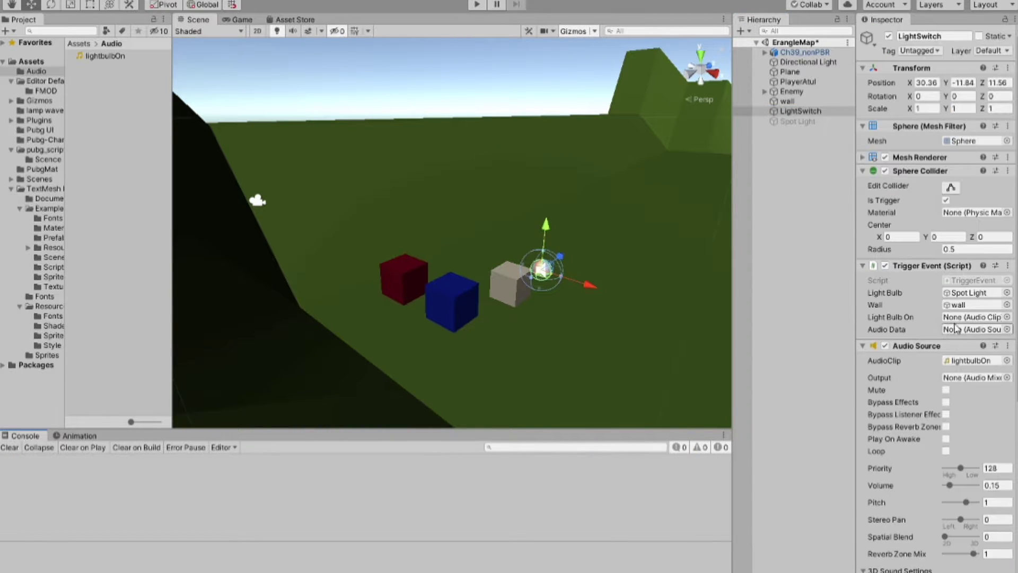
pyautogui.click(1008, 329)
pyautogui.doubleClick(546, 111)
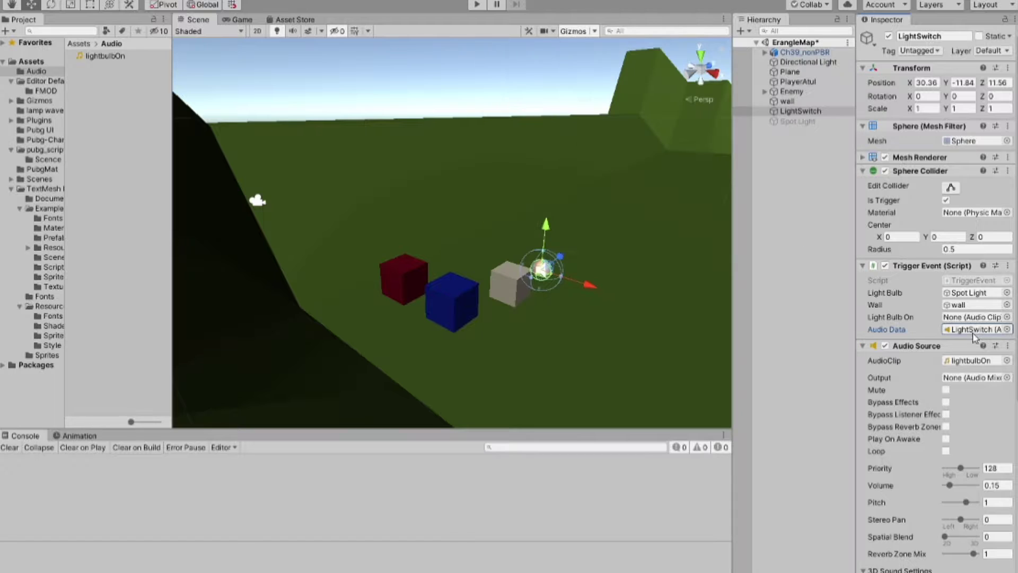
pyautogui.click(1007, 317)
pyautogui.click(125, 74)
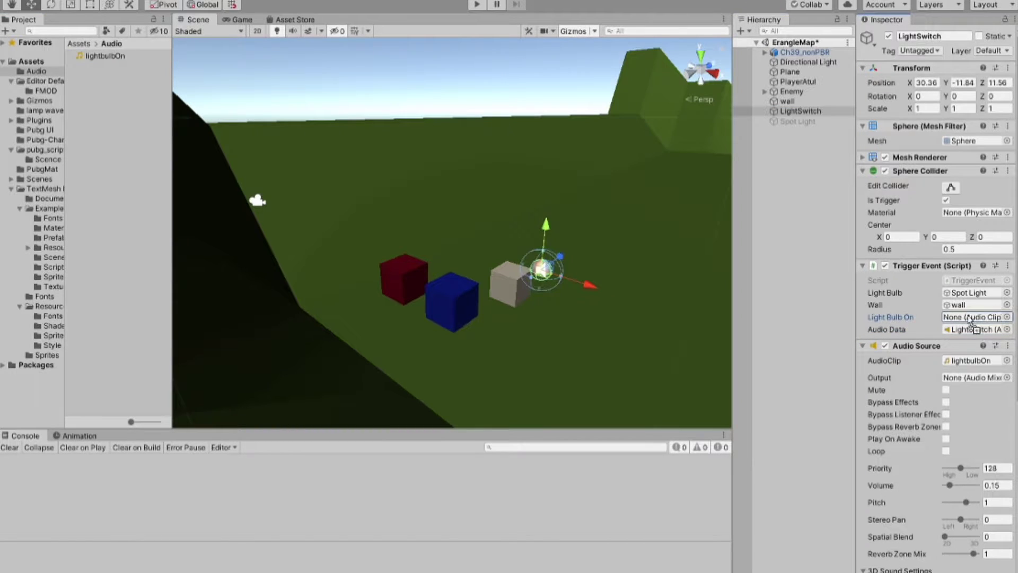
pyautogui.click(471, 6)
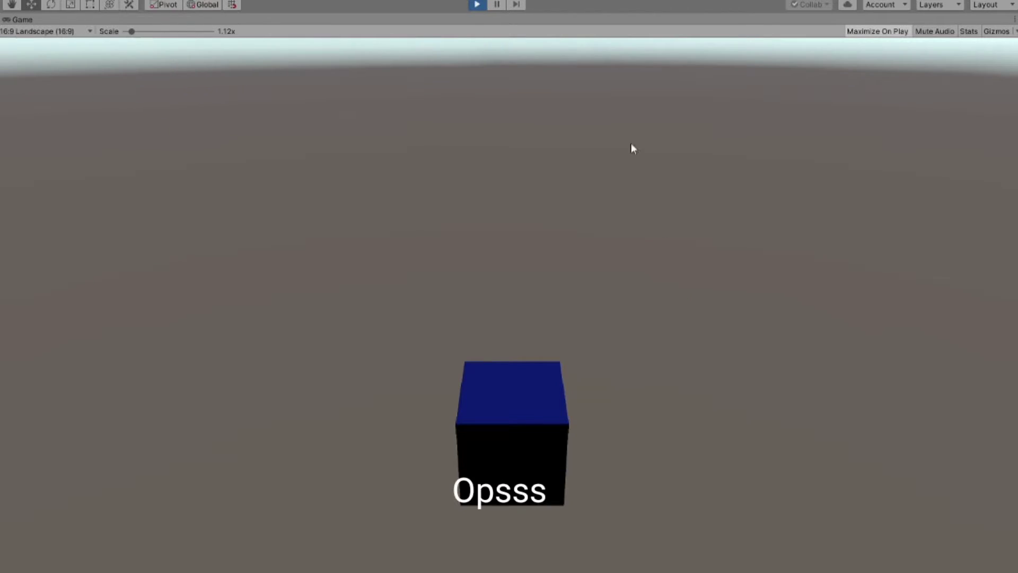
# Continue the play test, driving the blue Enemy cube along the dark path through the green level
pyautogui.click(477, 5)
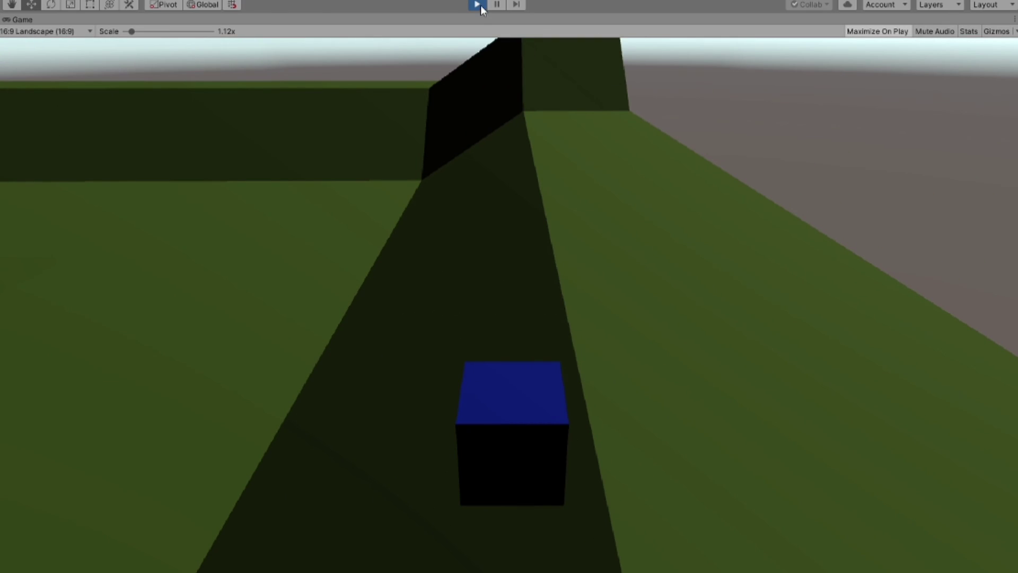
# Stop the running game to leave Play mode and resume editing the scene
pyautogui.click(477, 5)
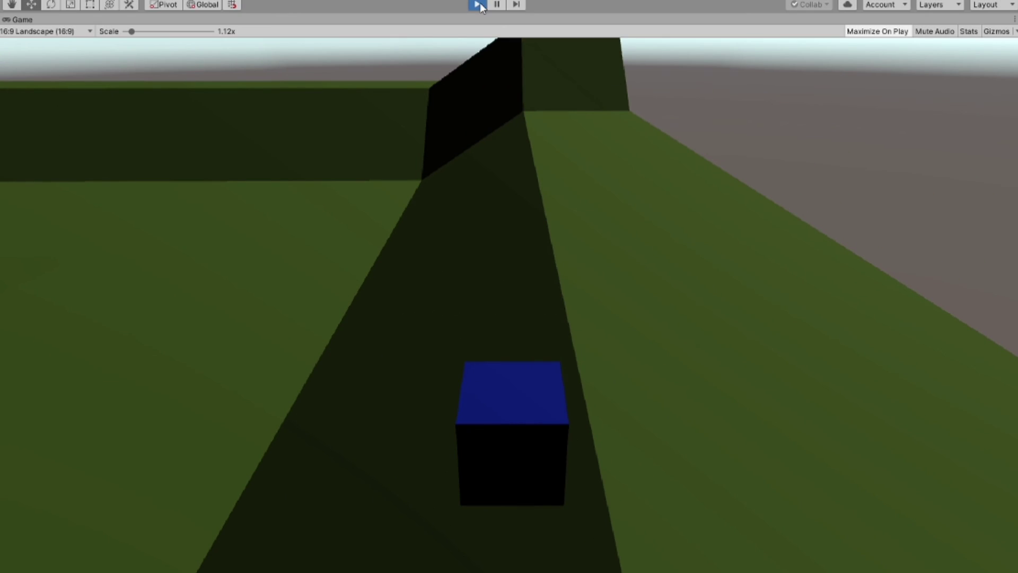